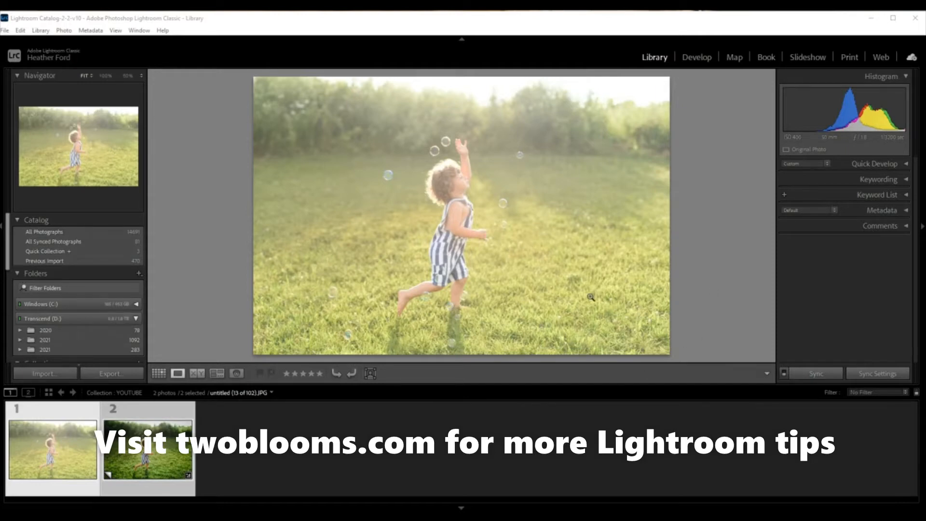
Step: Open the bright photo of the running child in the Develop module and maximize the program window
click(174, 445)
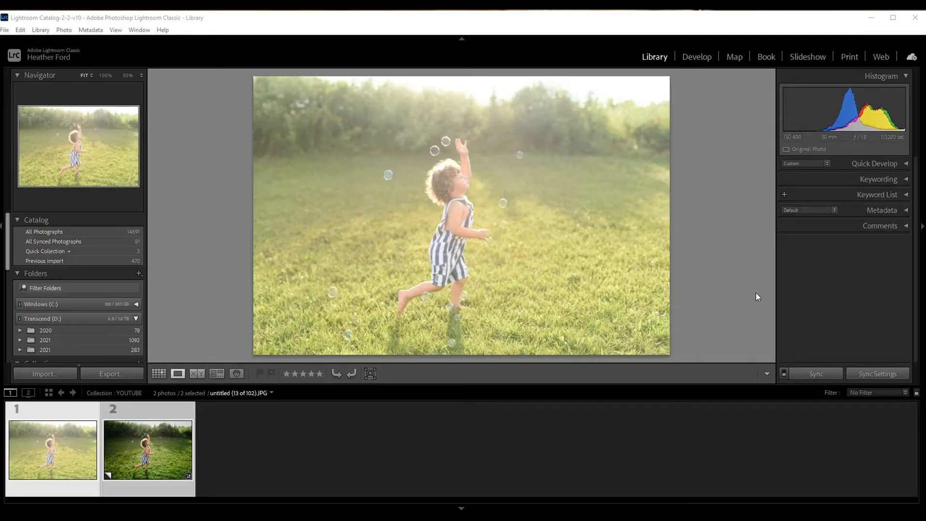
click(703, 58)
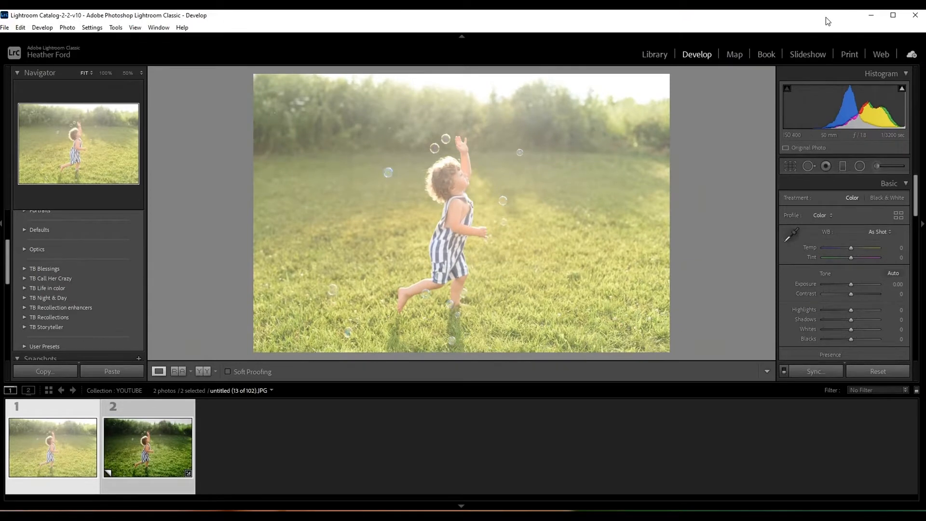
click(892, 17)
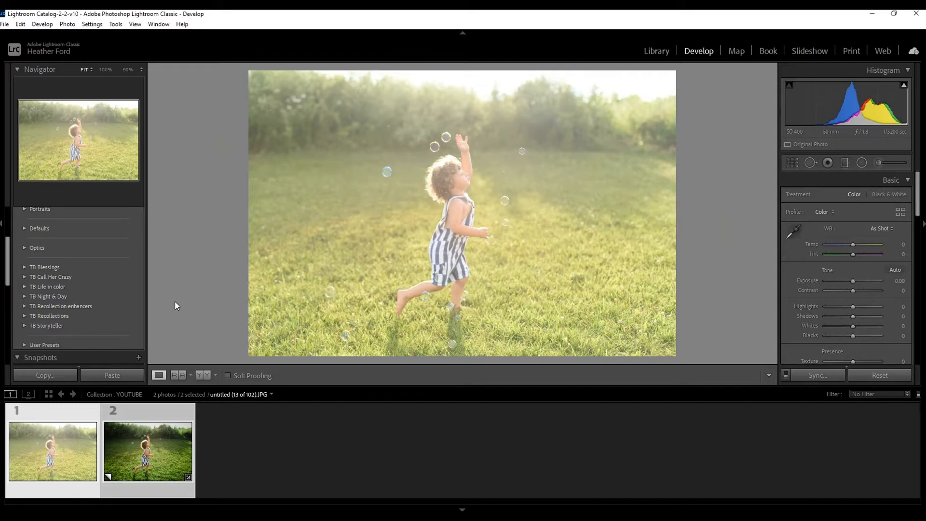
Step: Apply the Perfect childhood preset from the TB Recollections group to the photo
click(31, 316)
scroll(86, 311, down, 3)
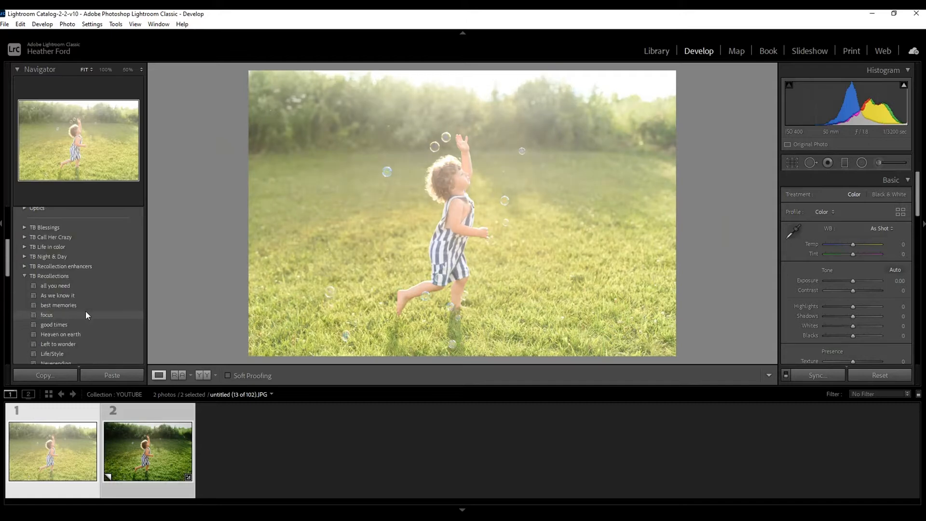
scroll(122, 274, down, 2)
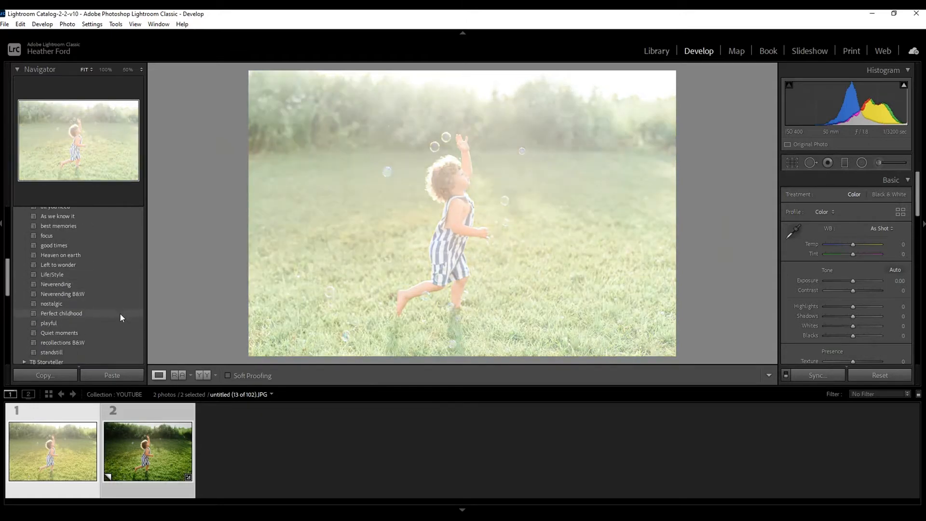
click(120, 314)
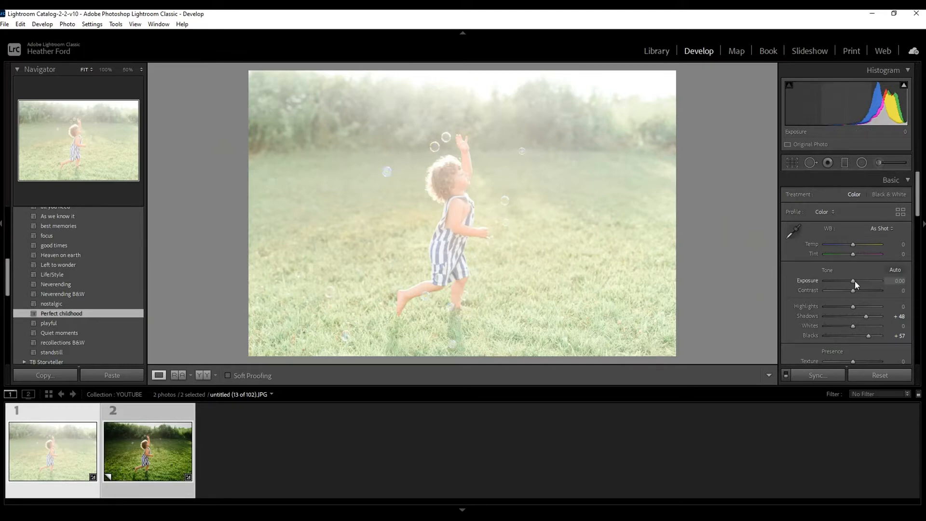
Step: Lower the photo's Exposure to -1.58
drag(854, 281, 848, 282)
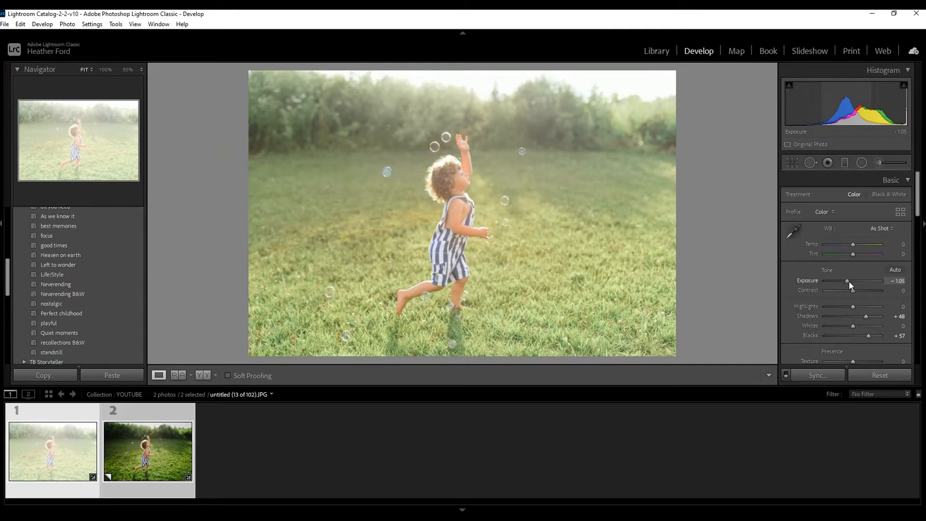
drag(848, 282, 847, 279)
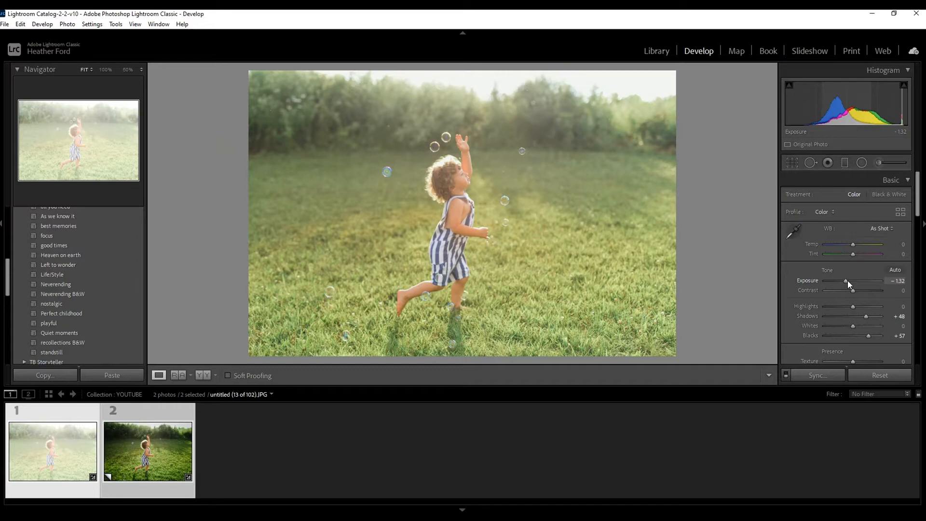
drag(846, 280, 846, 281)
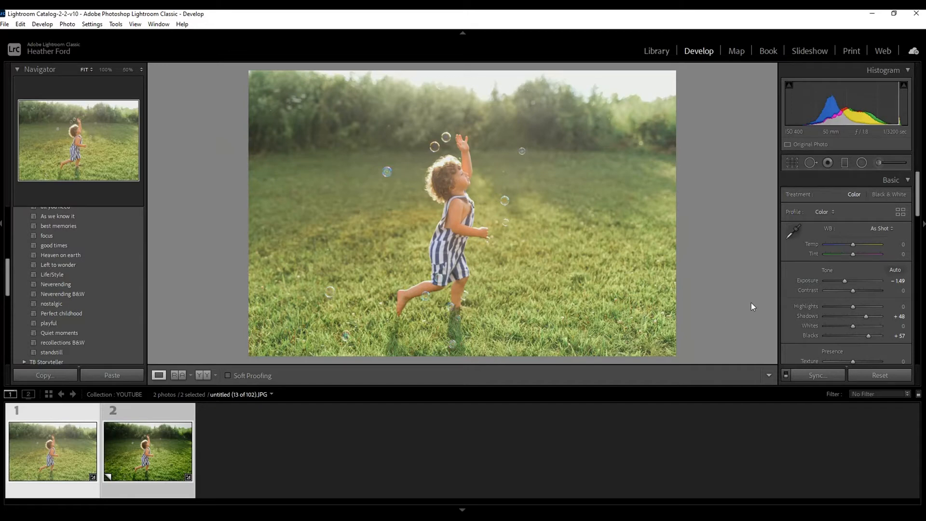
scroll(846, 280, down, 3)
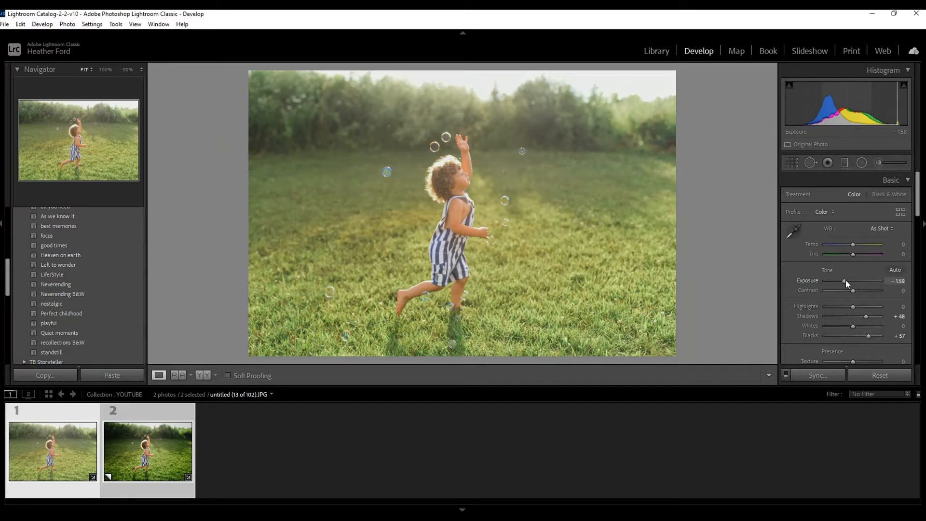
scroll(846, 279, down, 3)
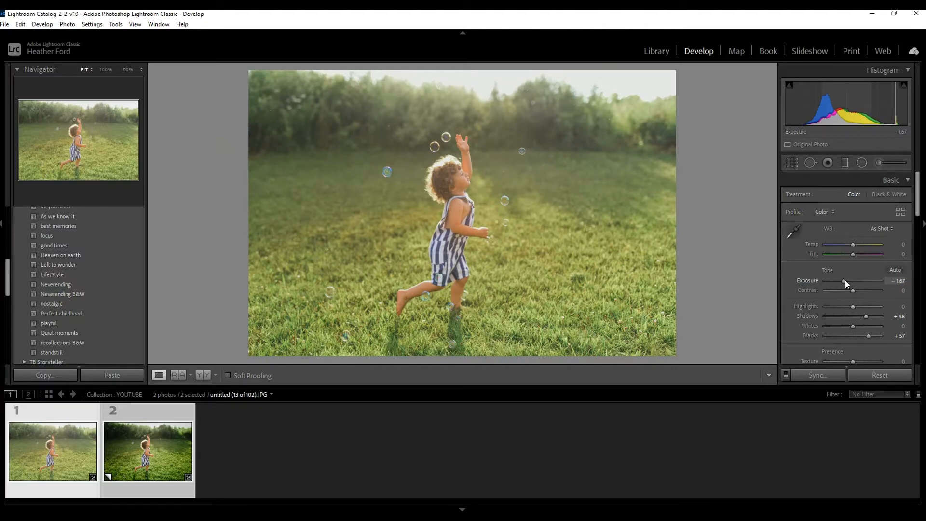
scroll(845, 280, up, 3)
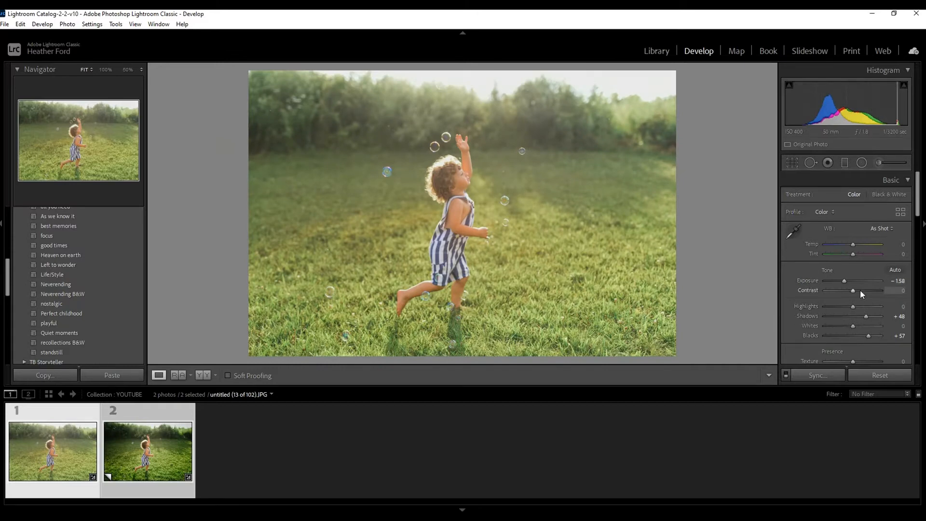
Step: Adjust the photo's tone with Highlights at -16, Shadows at +26, Whites at +33 and Blacks at -44
drag(854, 308, 849, 307)
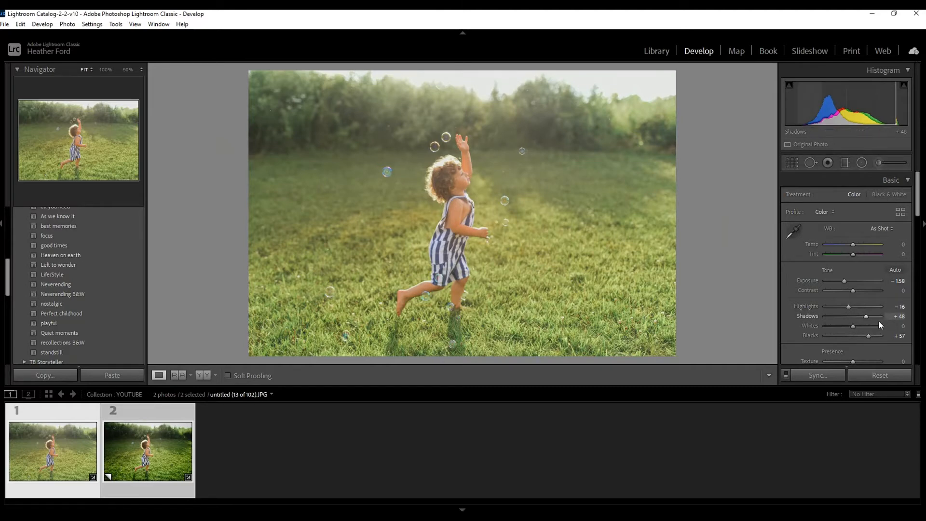
mouse_move(865, 315)
mouse_down()
mouse_move(856, 314)
mouse_move(871, 315)
mouse_move(862, 316)
mouse_up()
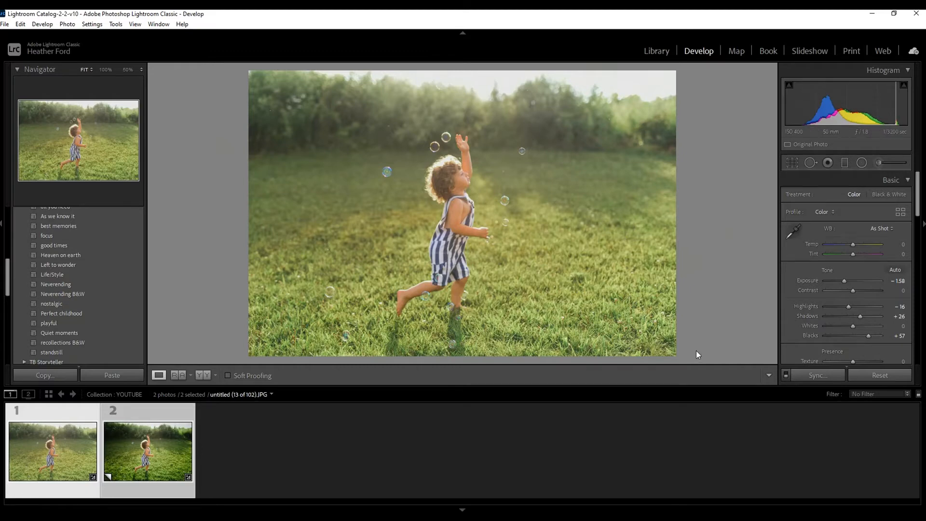
drag(853, 326, 863, 326)
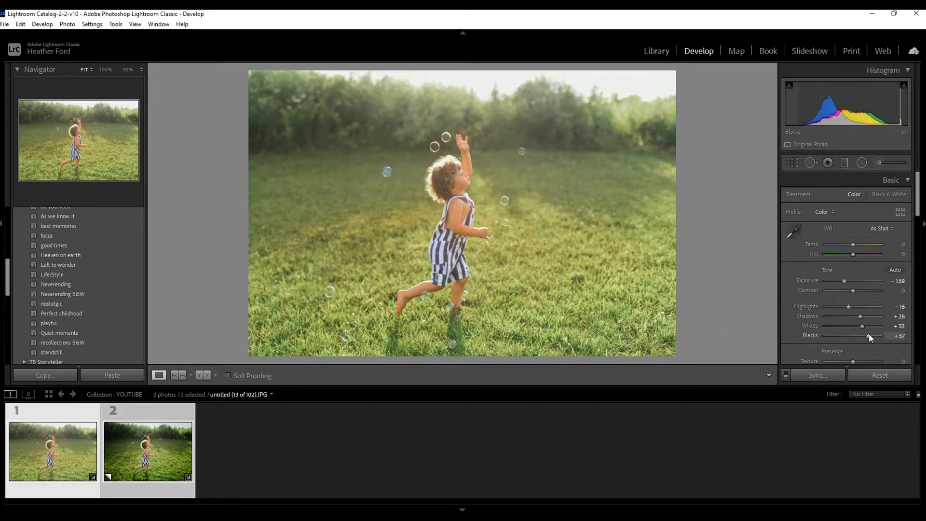
drag(869, 336, 850, 344)
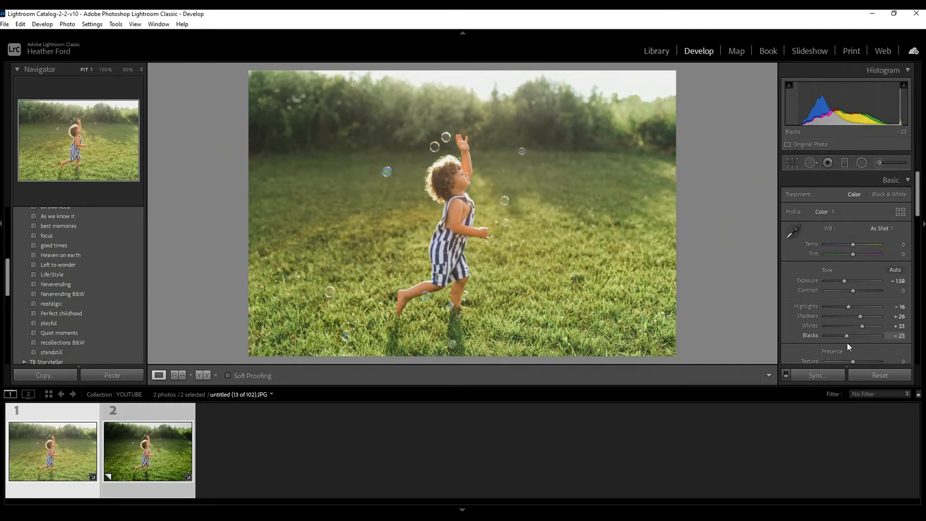
drag(844, 345, 841, 342)
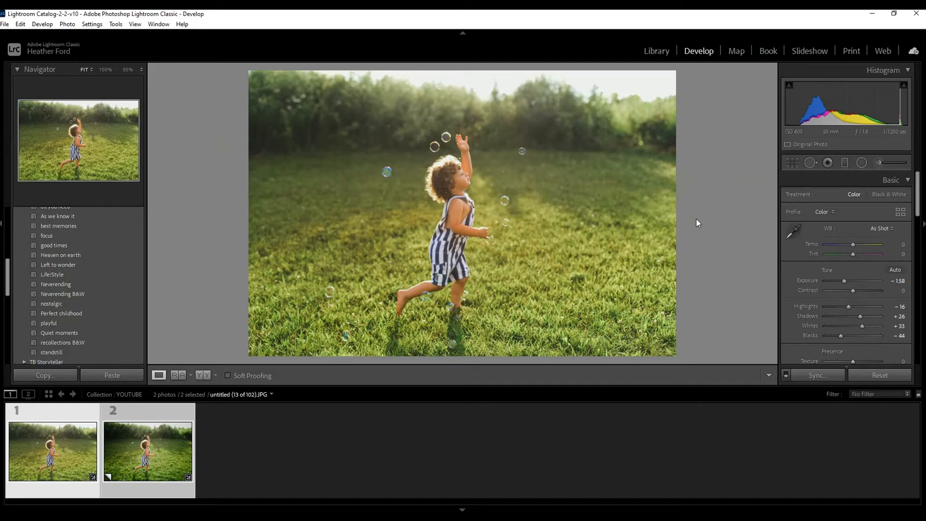
Step: Shift the HSL hues by targeting the child's skin and the grass, reaching Red +1, Yellow +23 and Green +42
scroll(849, 308, down, 3)
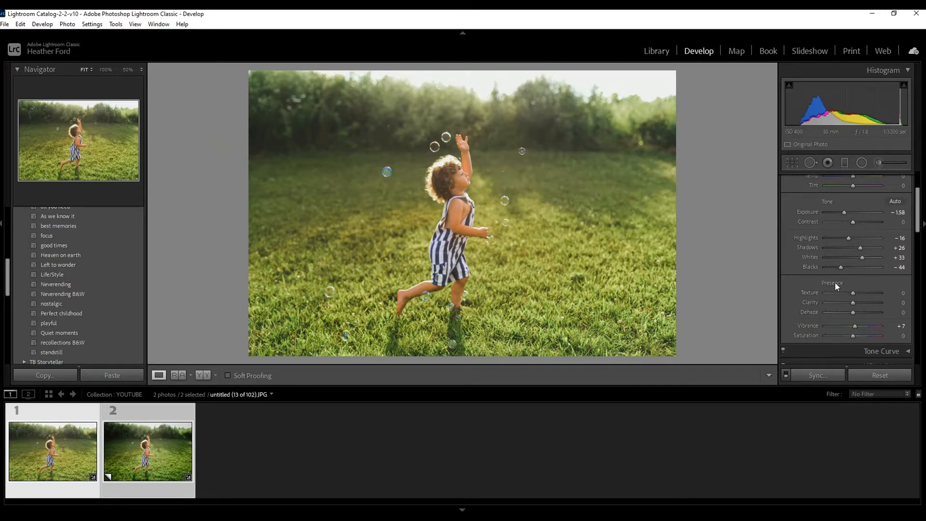
scroll(877, 293, down, 4)
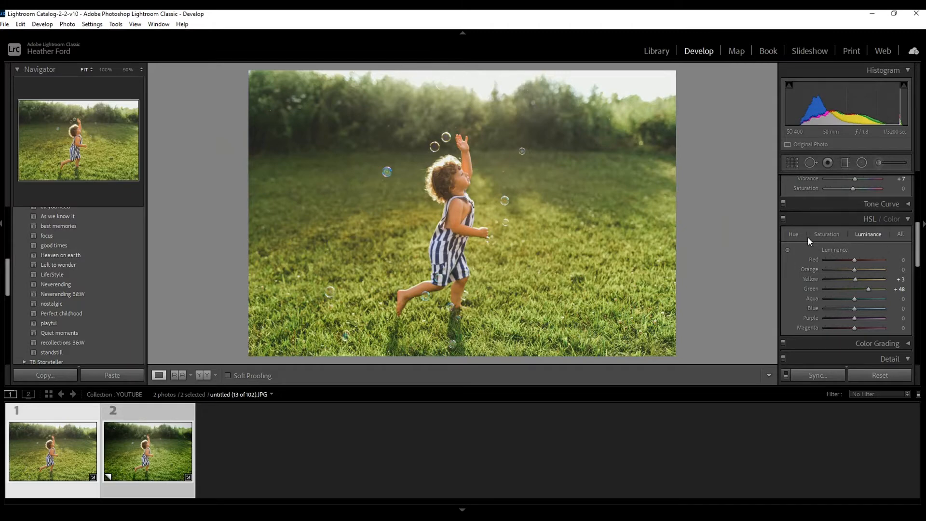
click(793, 235)
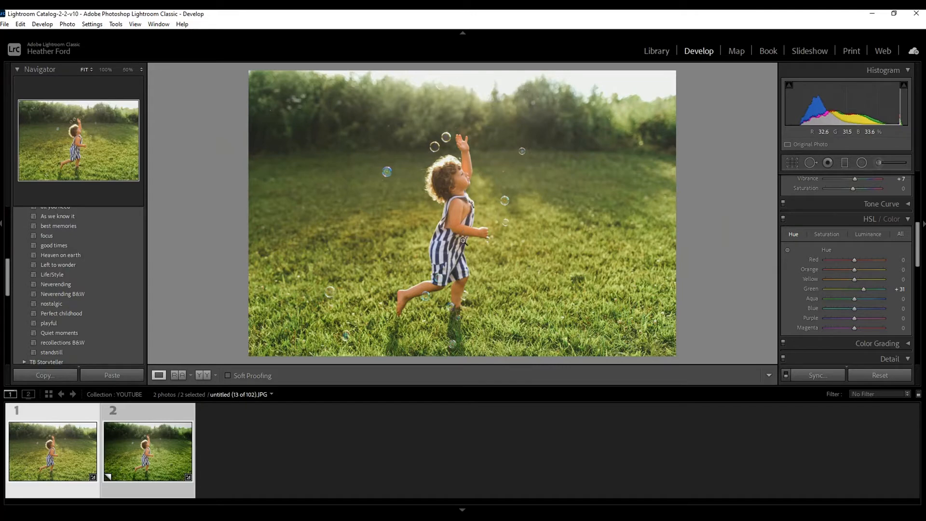
click(787, 250)
drag(459, 215, 458, 221)
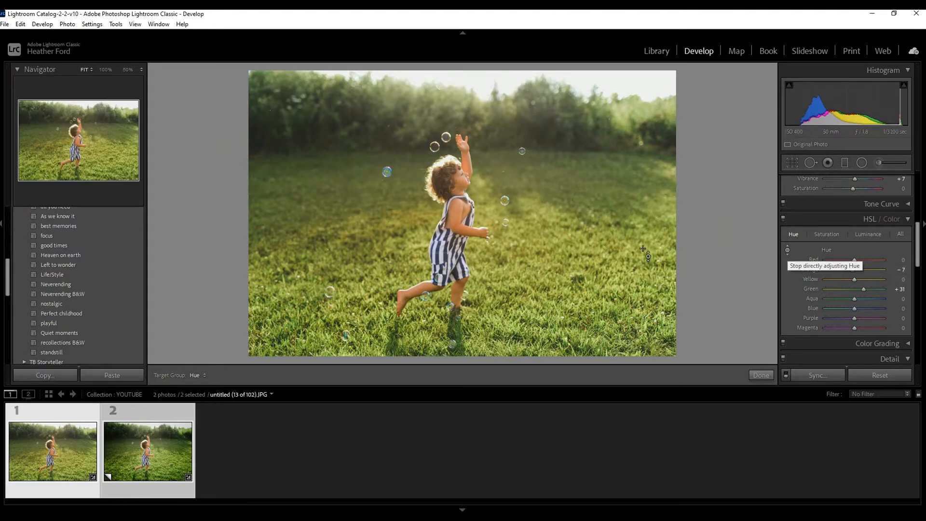
mouse_move(459, 215)
mouse_down()
mouse_move(459, 231)
mouse_move(459, 206)
mouse_up()
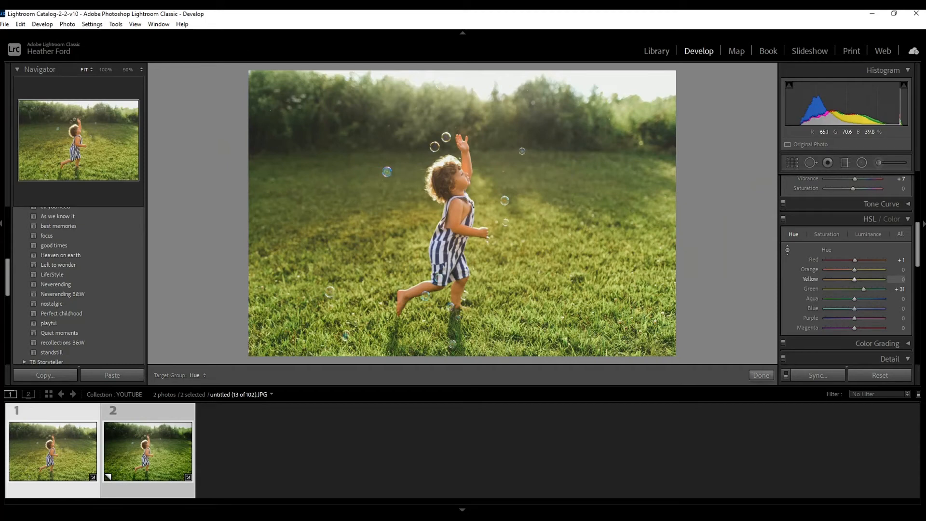
drag(366, 285, 366, 265)
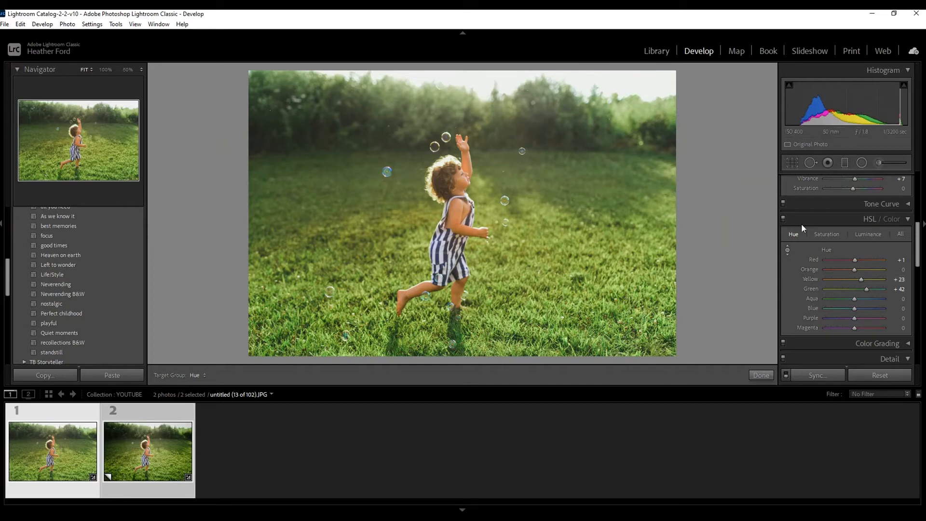
Step: Reduce the HSL saturation of the skin and grass tones to Orange -16, Yellow -35 and Green -38
click(832, 236)
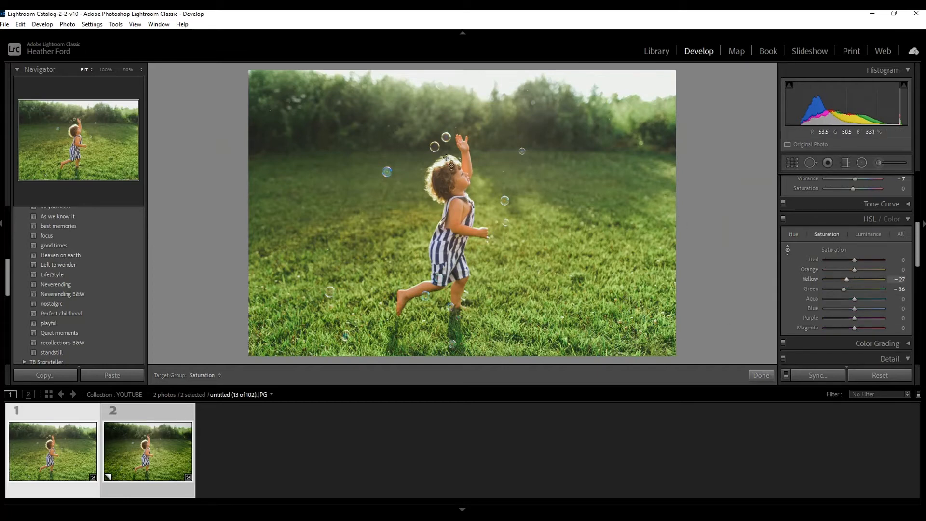
drag(460, 213, 459, 218)
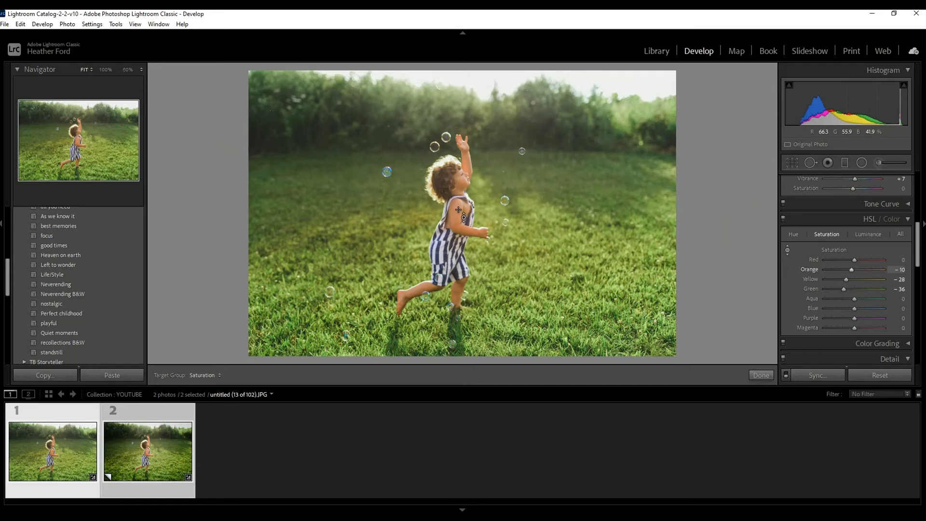
drag(458, 211, 459, 215)
drag(458, 215, 461, 210)
drag(484, 202, 485, 210)
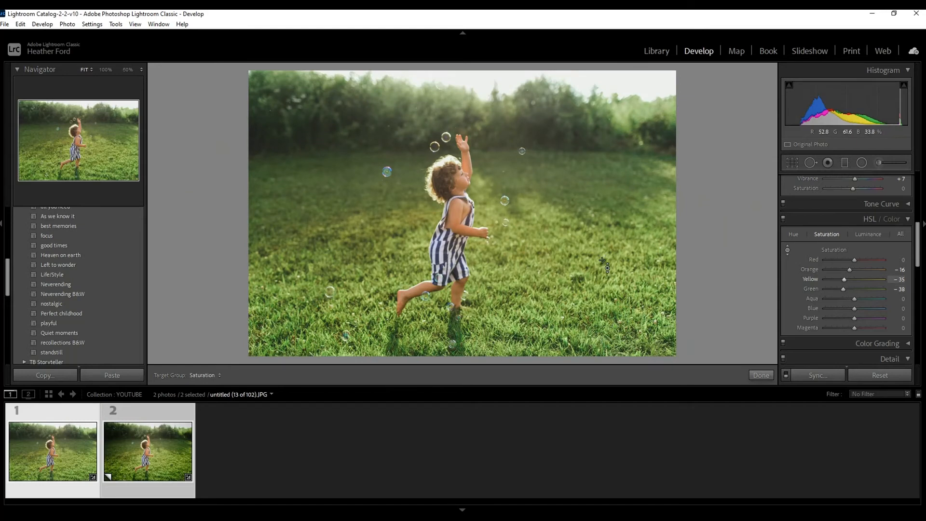
Step: Darken the grass slightly with HSL luminance at Yellow -2 and Green +45, and collapse the HSL settings
click(873, 234)
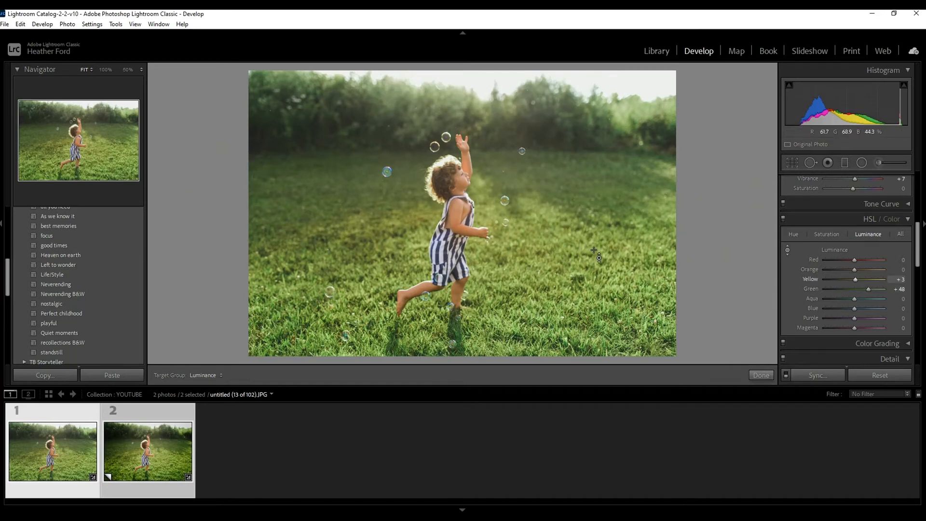
mouse_move(555, 251)
mouse_down()
mouse_move(554, 272)
mouse_move(554, 253)
mouse_up()
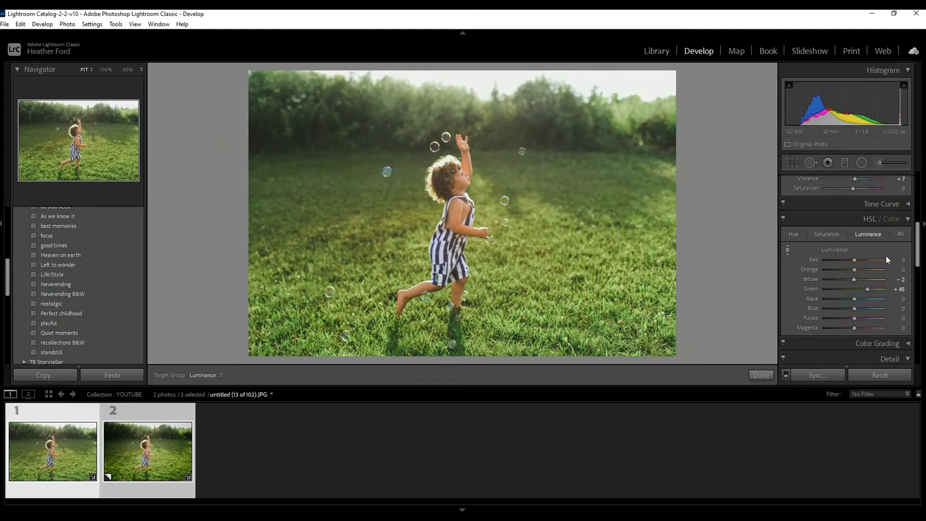
click(908, 221)
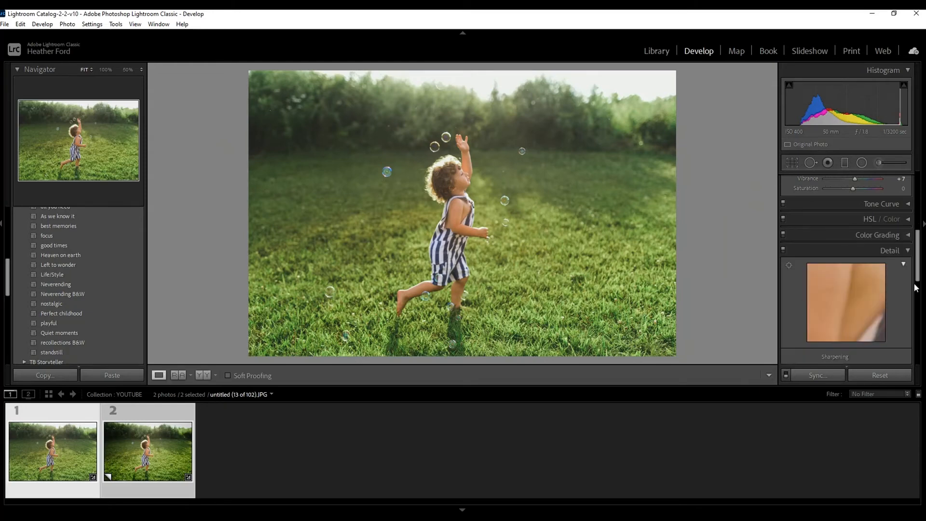
Step: Set the Sharpening Amount to 72 and collapse the Detail settings
scroll(906, 248, down, 2)
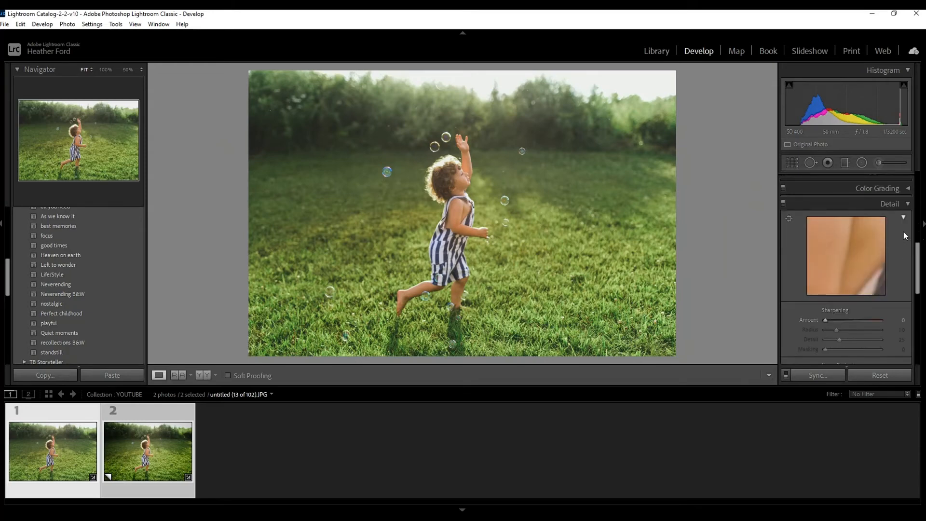
drag(877, 321, 850, 319)
scroll(785, 189, down, 2)
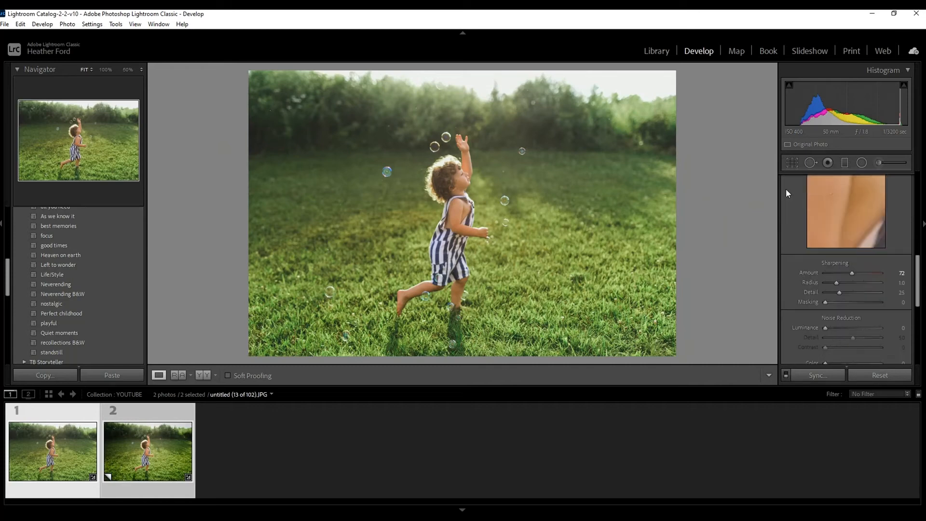
scroll(891, 217, up, 2)
click(903, 203)
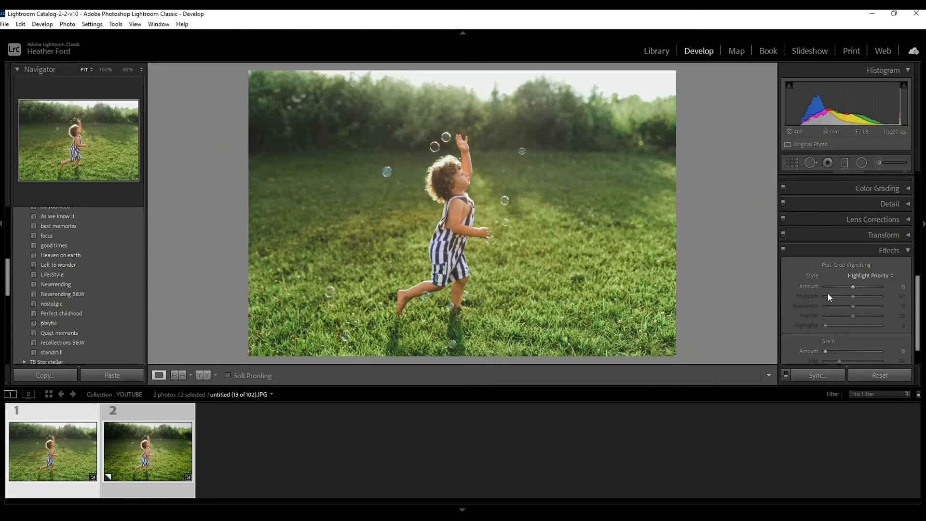
Step: Collapse the TB Recollections presets and expand the TB Recollection enhancers group to browse its presets
scroll(36, 297, up, 5)
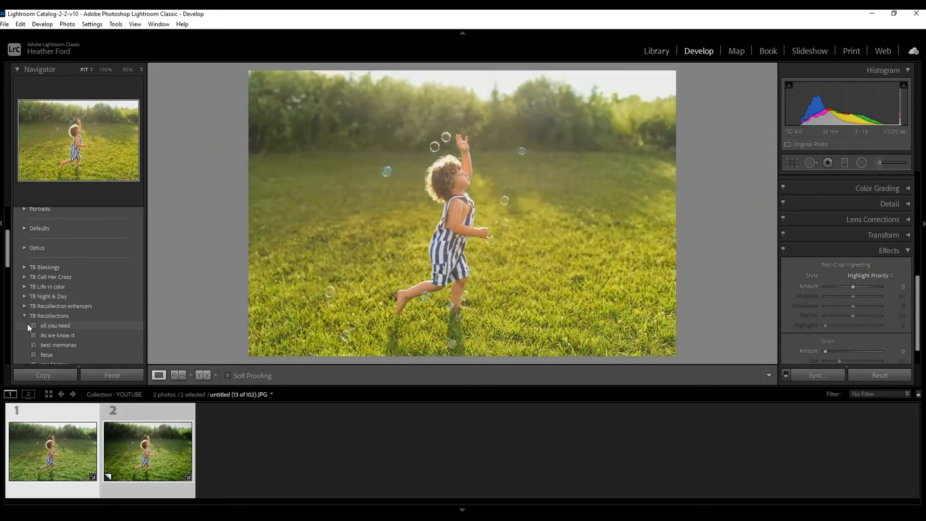
click(24, 316)
click(24, 306)
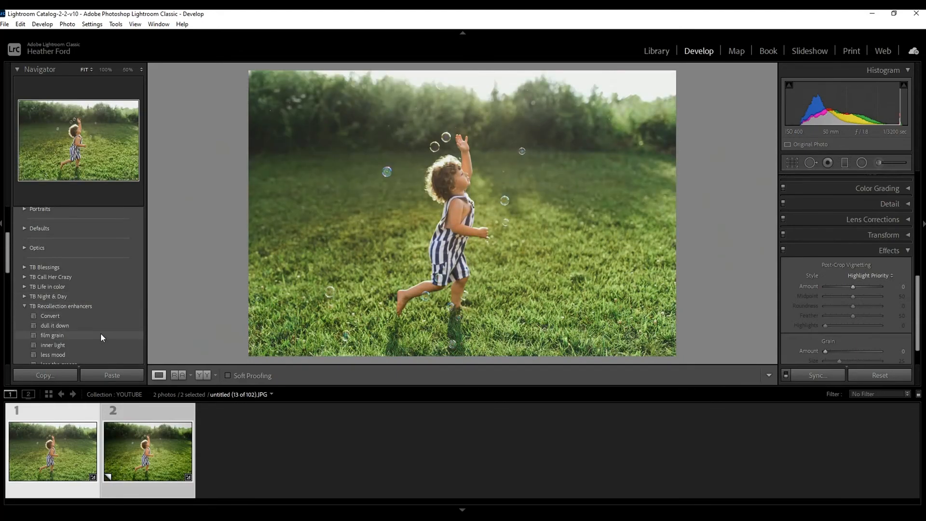
scroll(101, 333, down, 3)
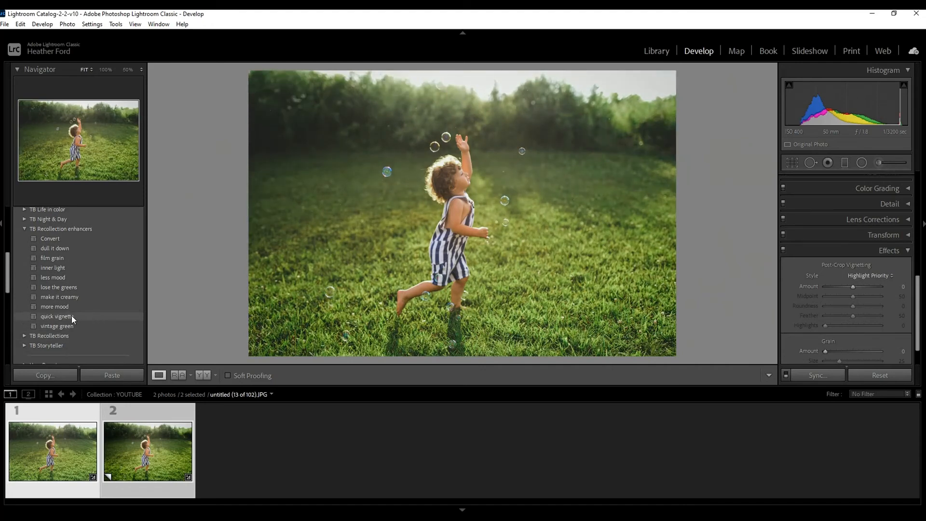
Step: Set the Post-Crop Vignetting Amount to -16 with the Highlight Priority style and collapse the Effects settings
scroll(902, 252, down, 2)
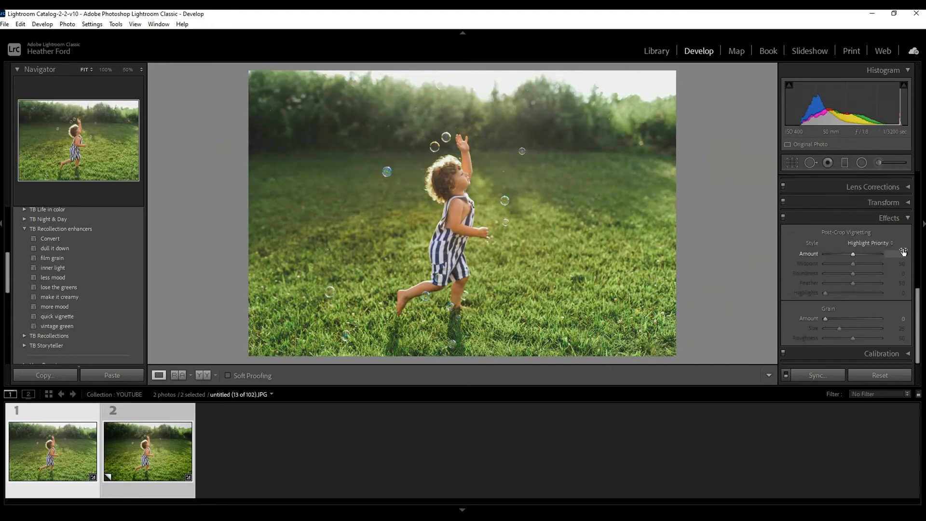
mouse_move(855, 254)
mouse_down()
mouse_move(840, 256)
mouse_move(851, 256)
mouse_up()
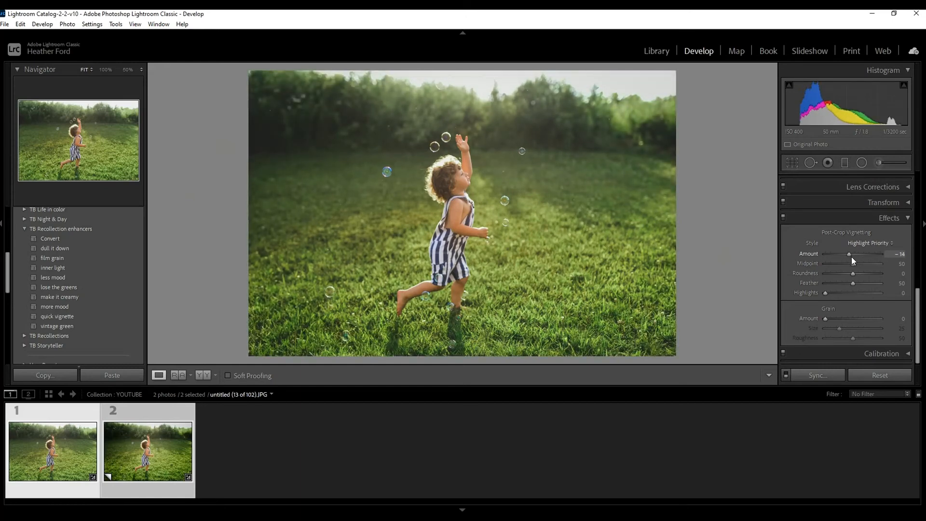
drag(851, 257, 850, 256)
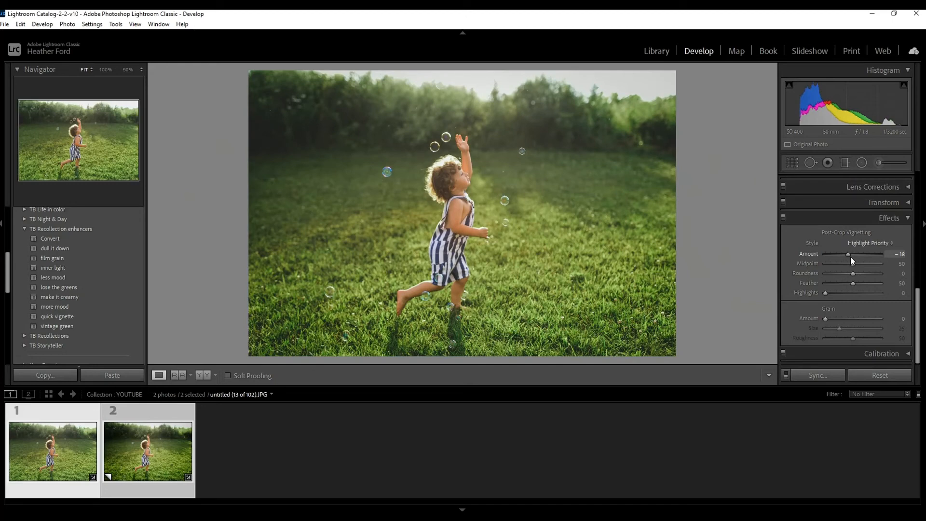
drag(851, 258, 851, 257)
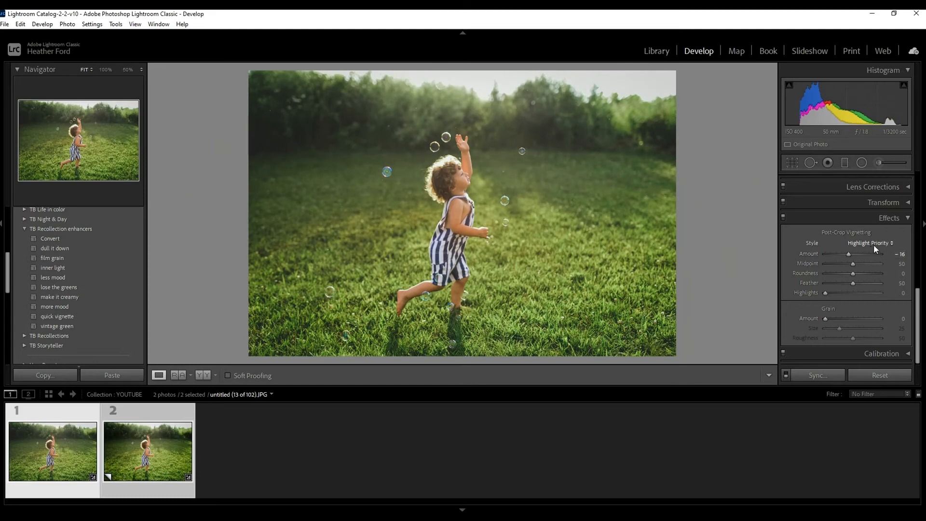
click(909, 218)
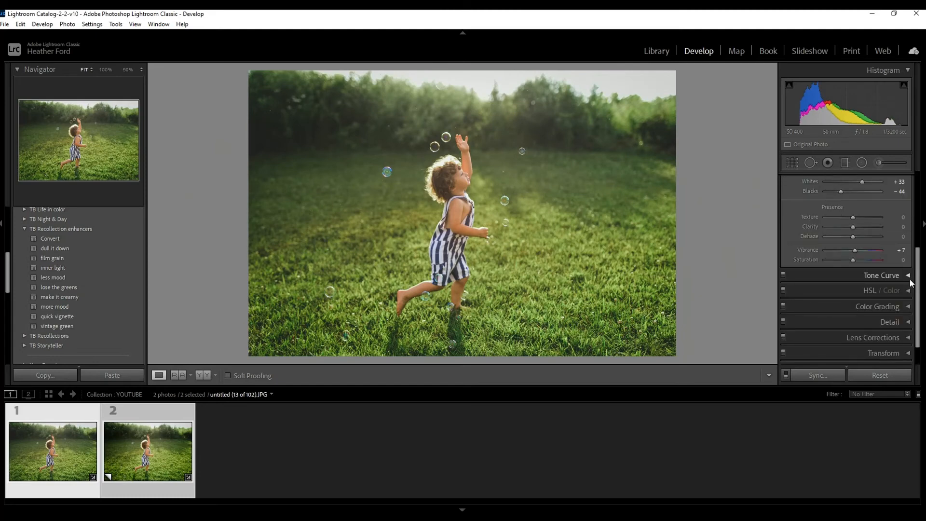
Step: Deepen the dark tones on the Tone Curve by lowering the black point and moving the shadow point to Input 62, Output 43
click(910, 277)
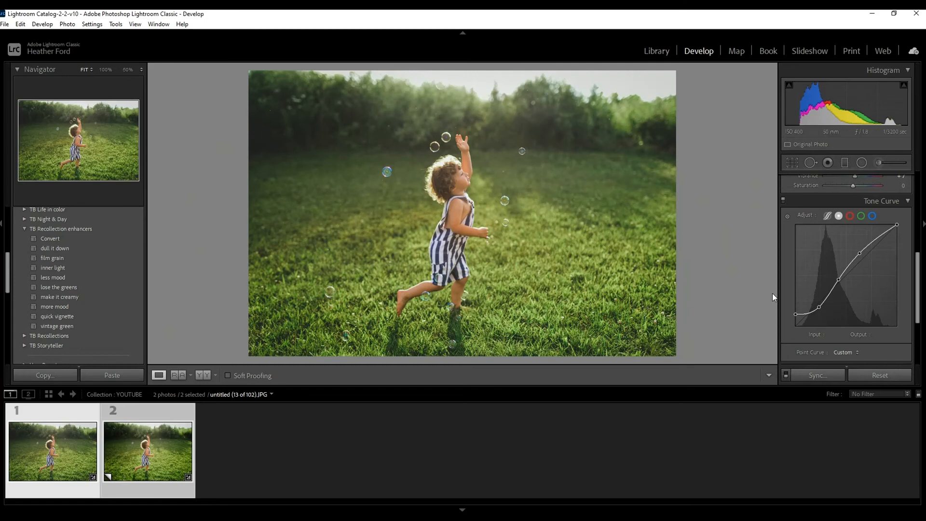
scroll(795, 292, down, 2)
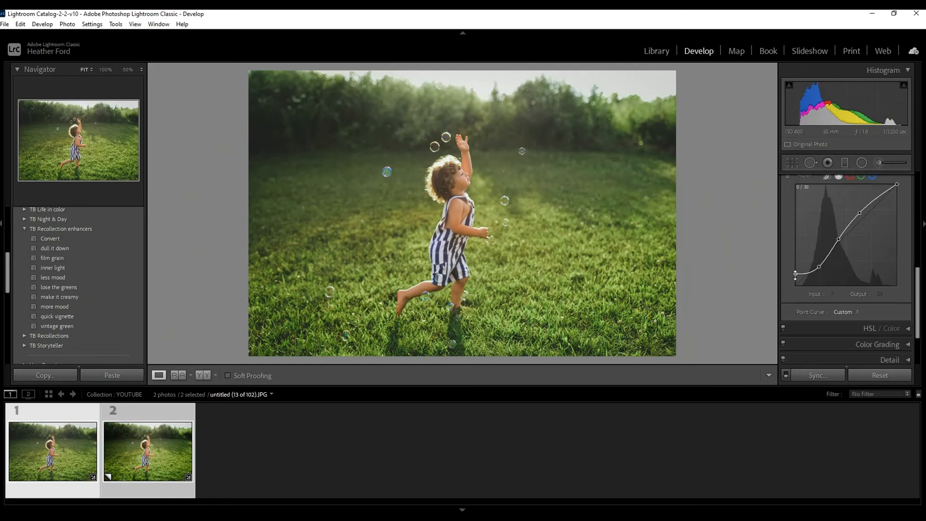
drag(795, 275, 792, 285)
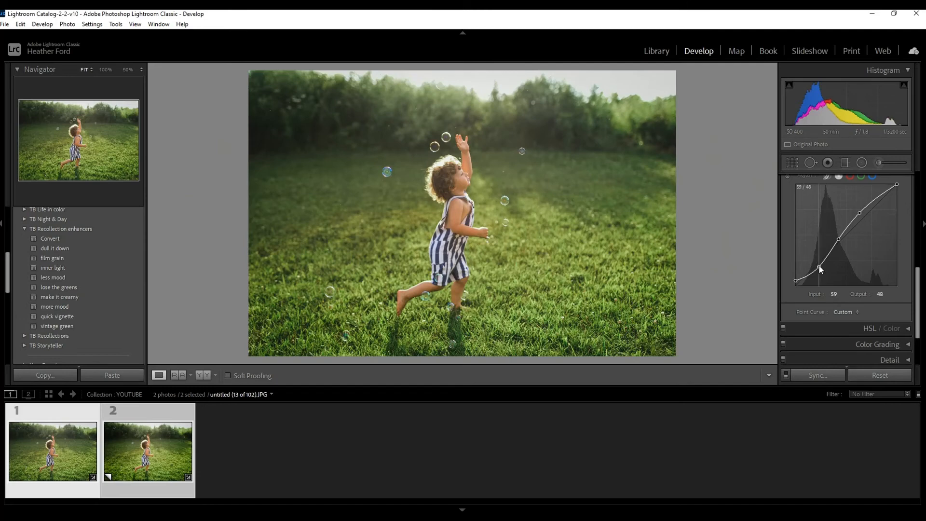
drag(820, 269, 819, 269)
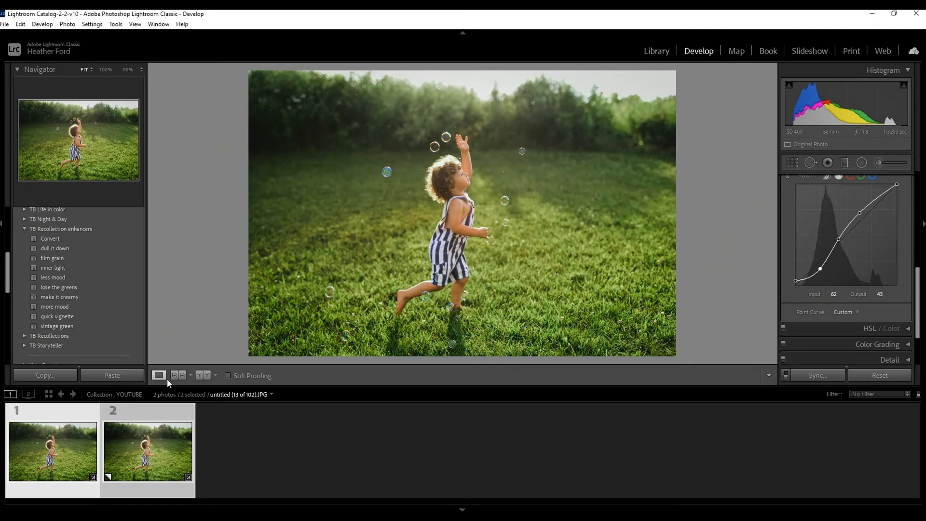
Step: Compare the photo before and after editing side by side, collapsing the Tone Curve settings, and return to the single-photo Loupe view
click(204, 375)
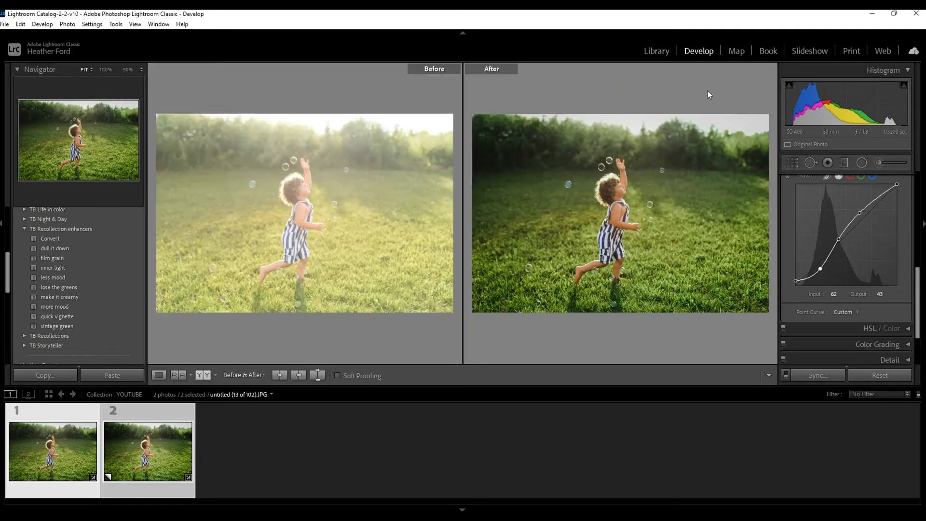
scroll(888, 272, up, 1)
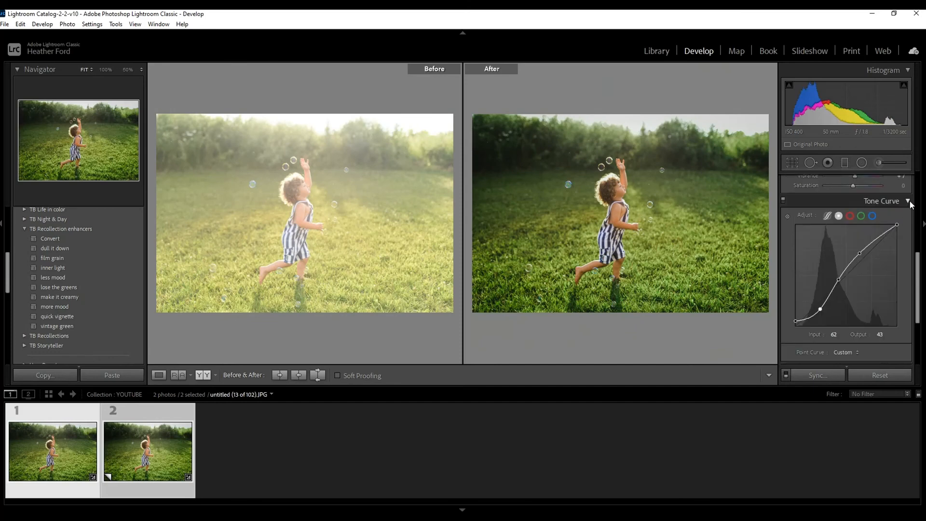
click(908, 201)
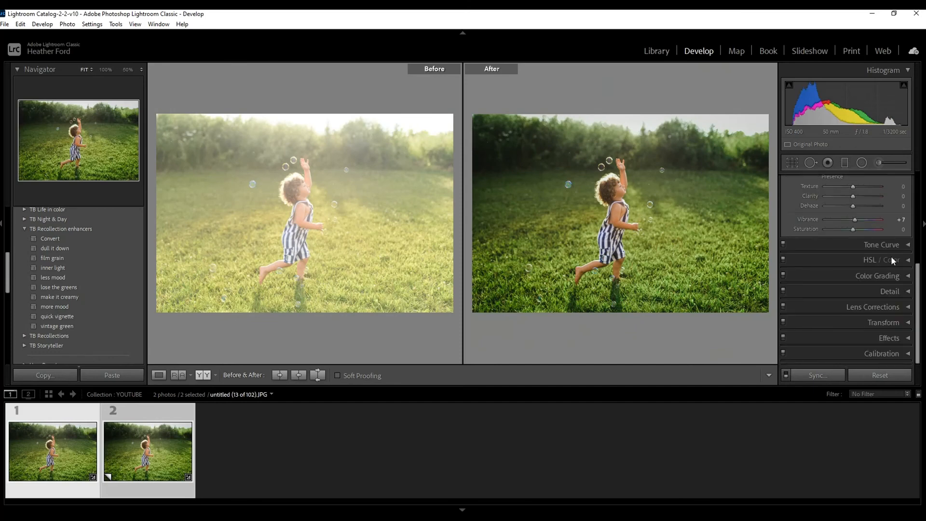
scroll(890, 258, up, 3)
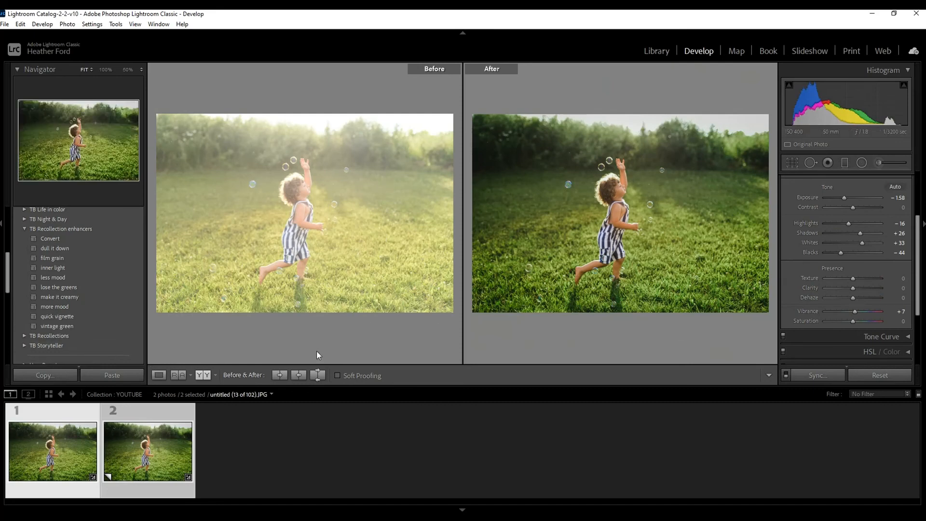
click(159, 375)
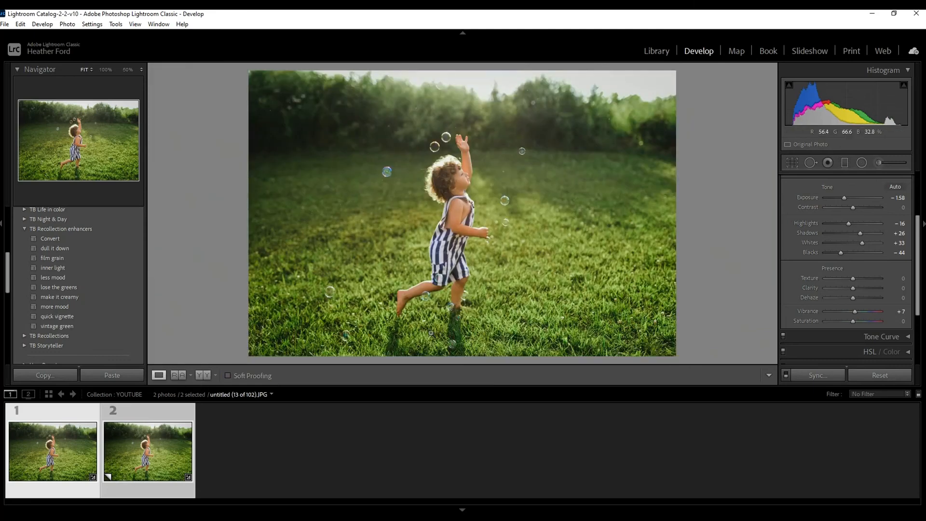